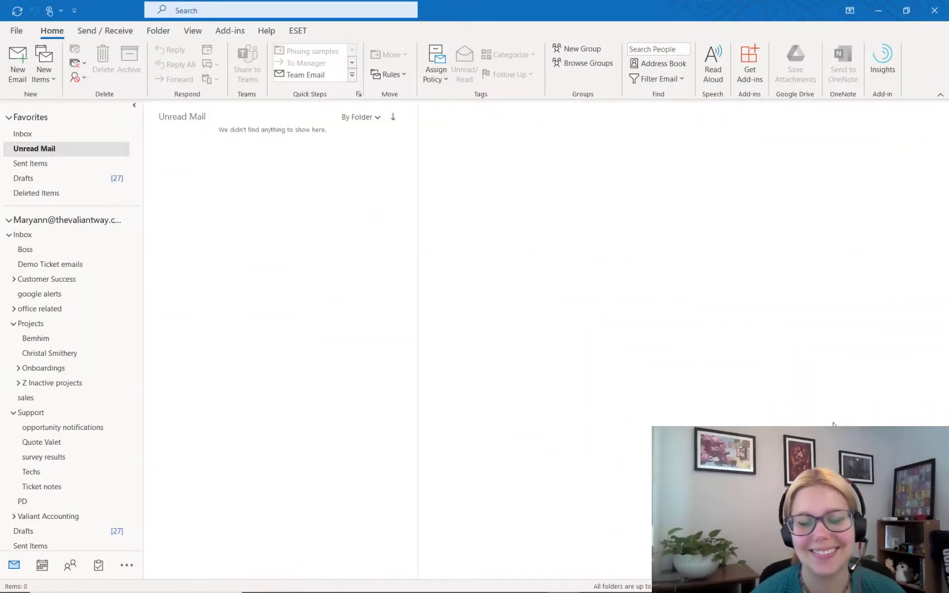
click(18, 63)
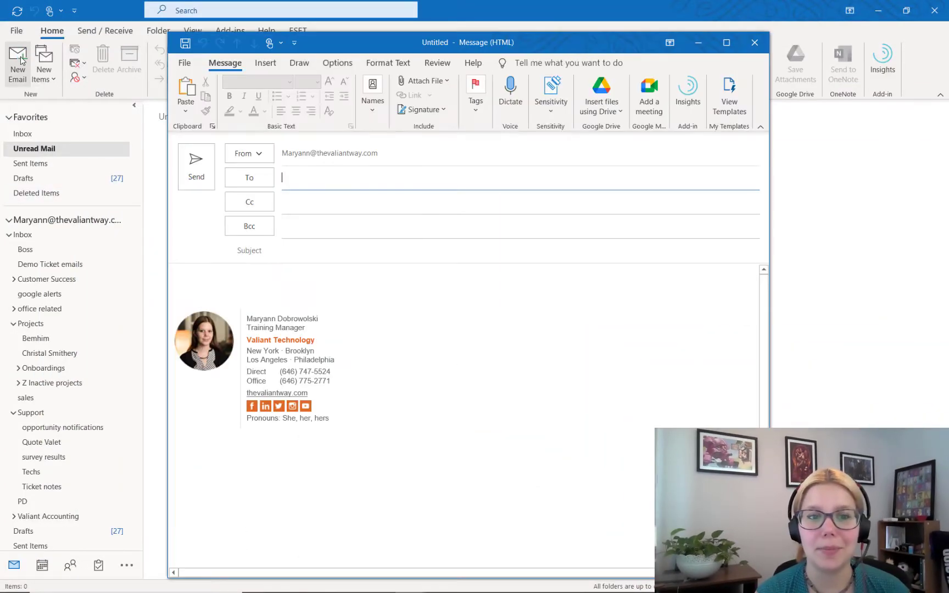
text(val iant)
key(Tab)
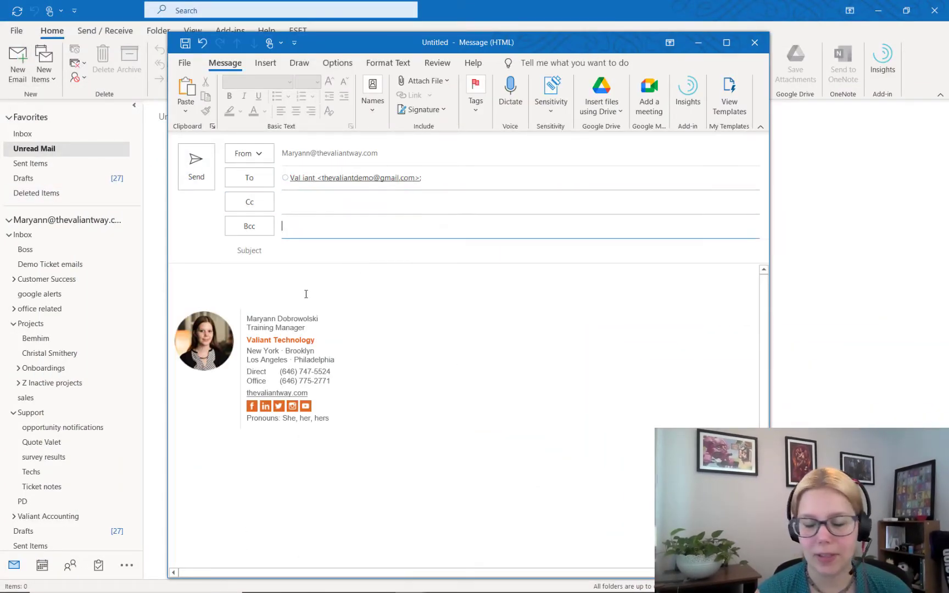
text(That personal information you wanted)
key(Tab)
text(The secret passcode is 8675309)
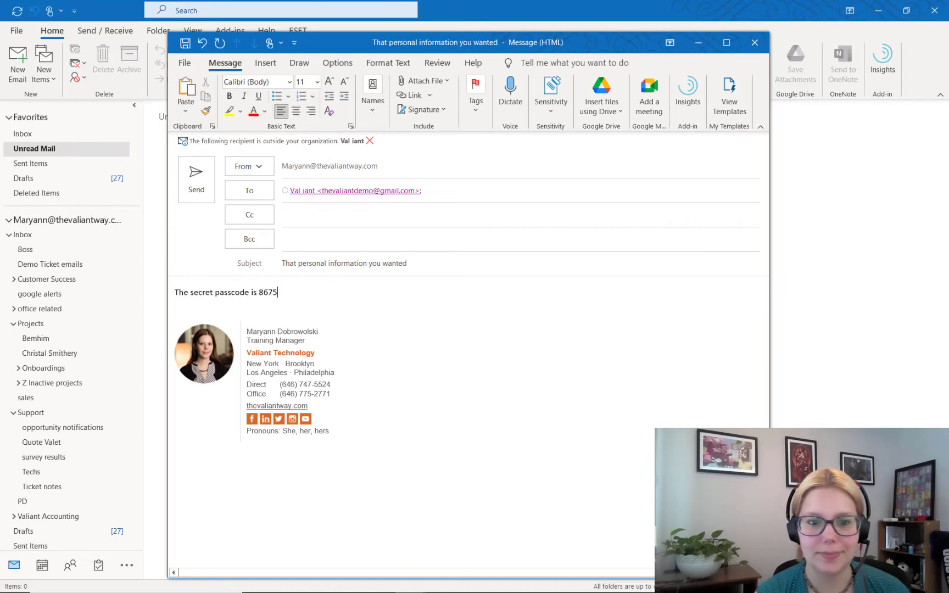
Apply Encrypt-Only protection to the passcode email from the Options Encrypt menu.
click(337, 62)
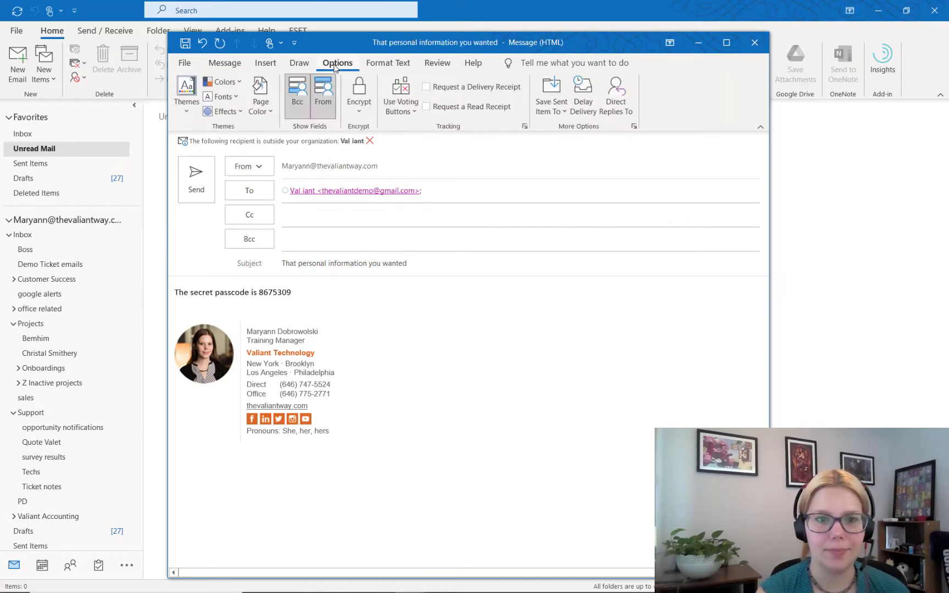
click(364, 111)
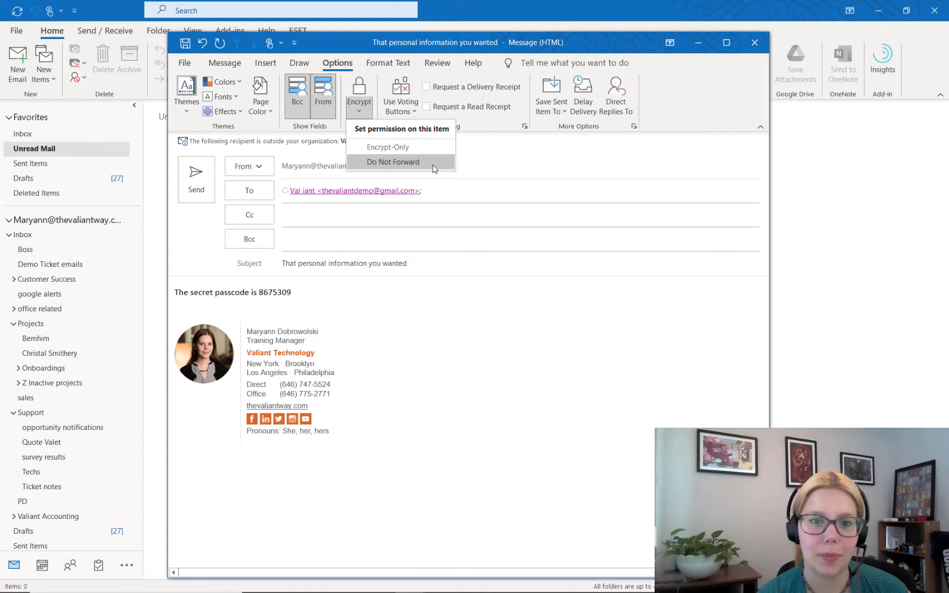
click(412, 148)
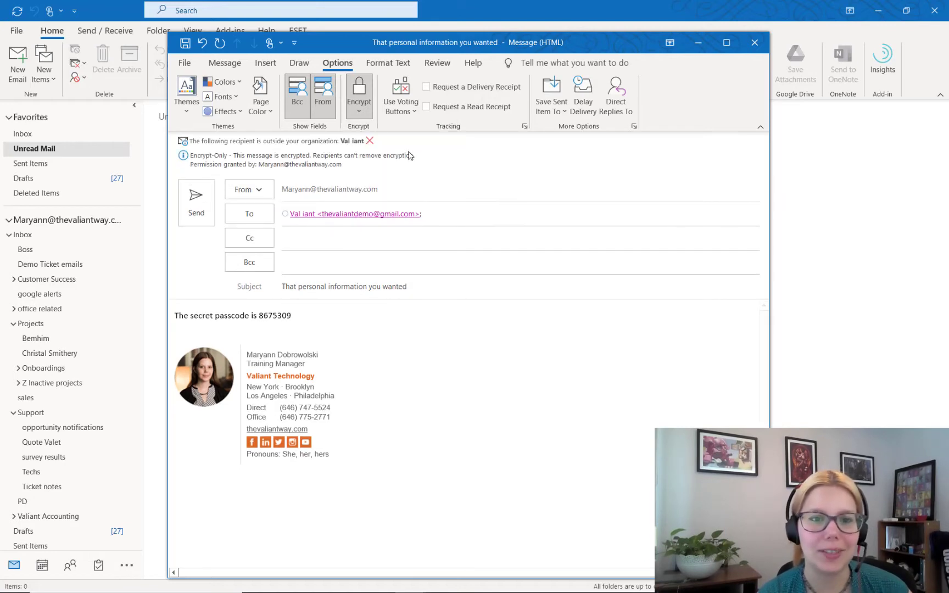
Send the Encrypt-Only passcode email.
click(196, 218)
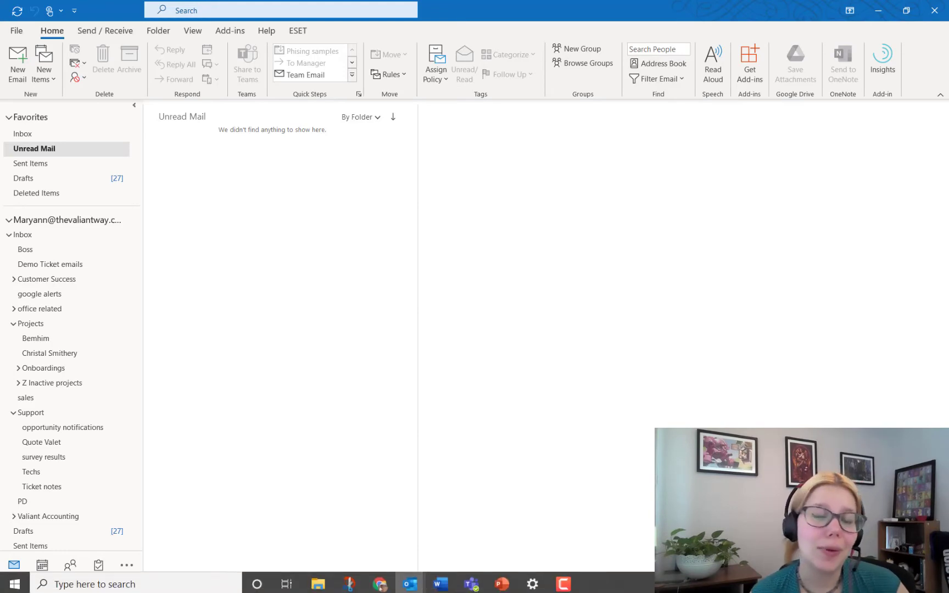
Open the new protected email in the Gmail inbox and choose Read the message.
mouse_move(380, 585)
click(445, 520)
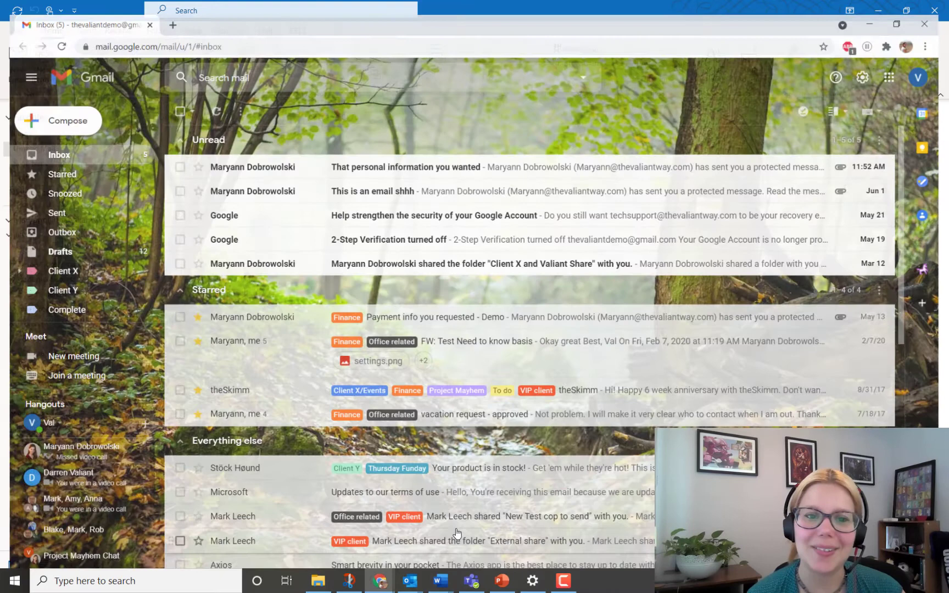
click(634, 156)
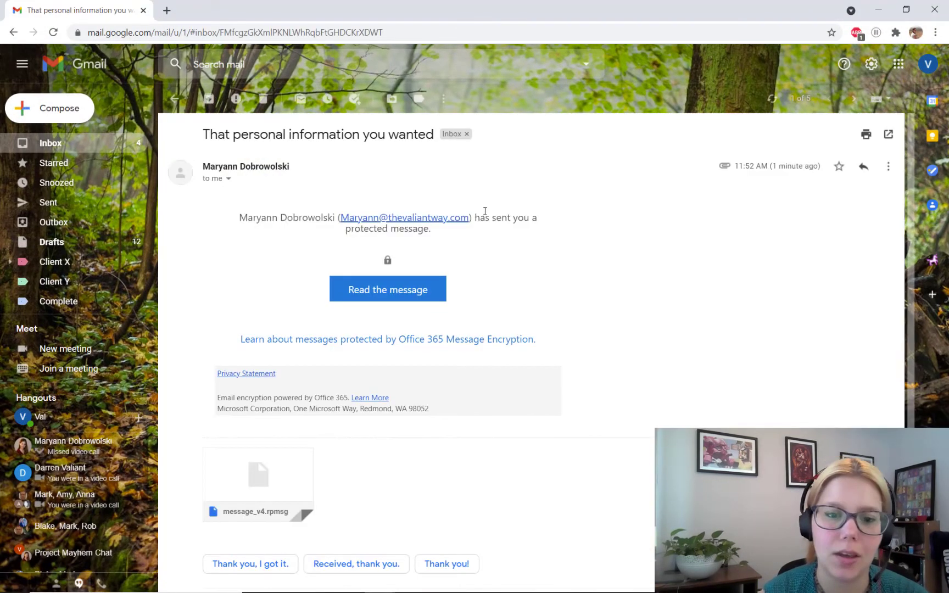
click(408, 292)
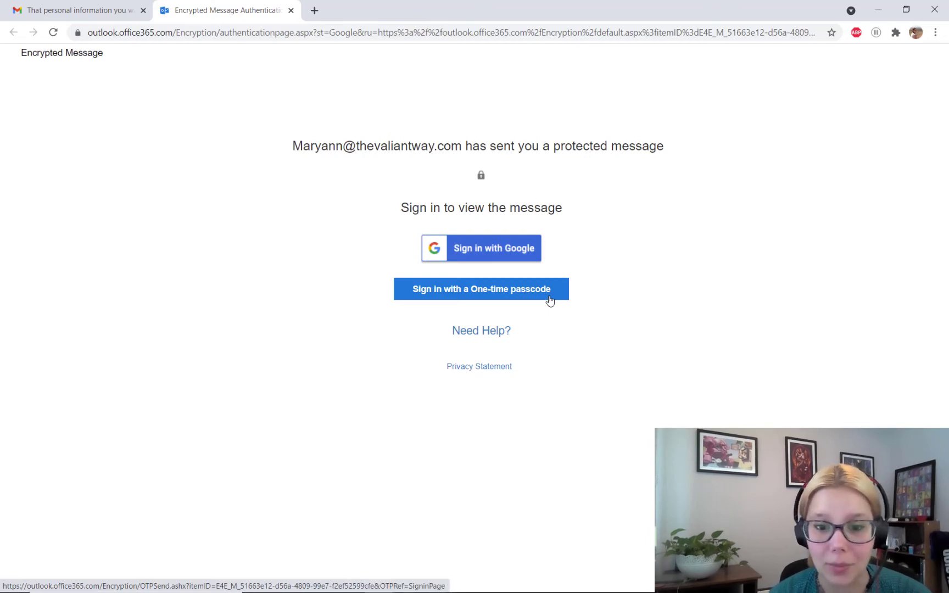
Request a one-time passcode and copy the code from its Gmail email.
click(474, 297)
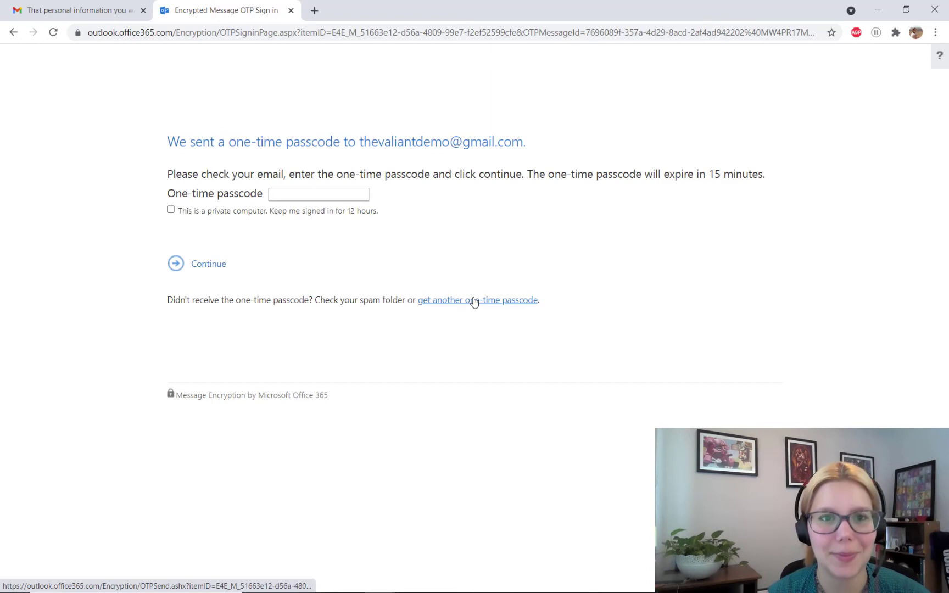
key(ctrl+shift+Tab)
click(510, 160)
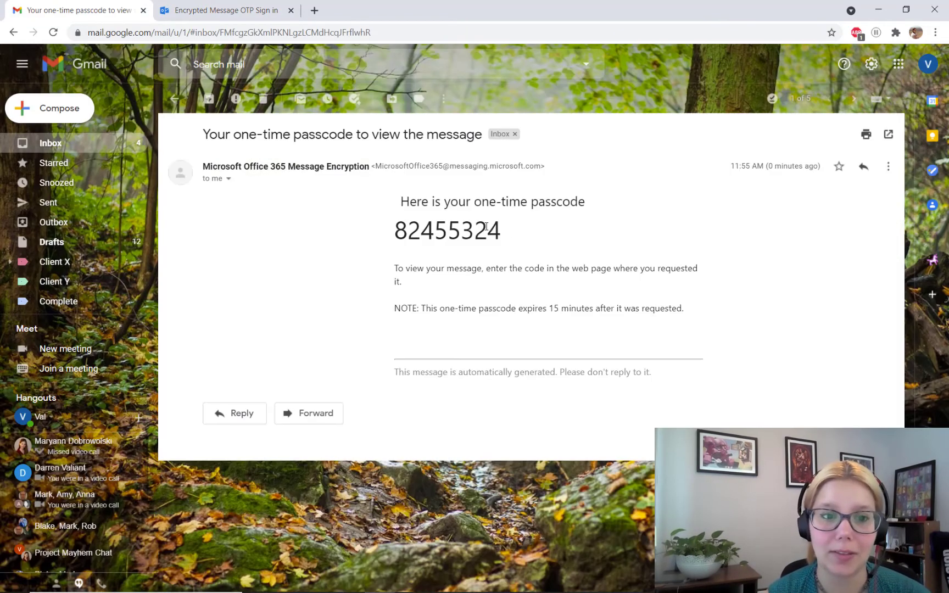
double_click(445, 229)
right_click(445, 229)
click(470, 239)
Paste the one-time passcode into the sign-in field and continue to the message.
click(221, 10)
right_click(293, 194)
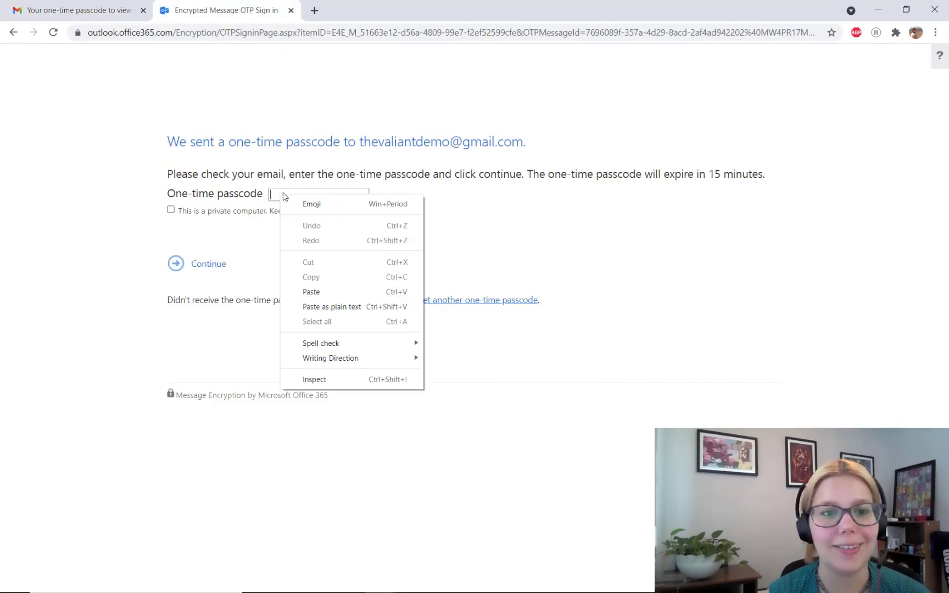
click(317, 291)
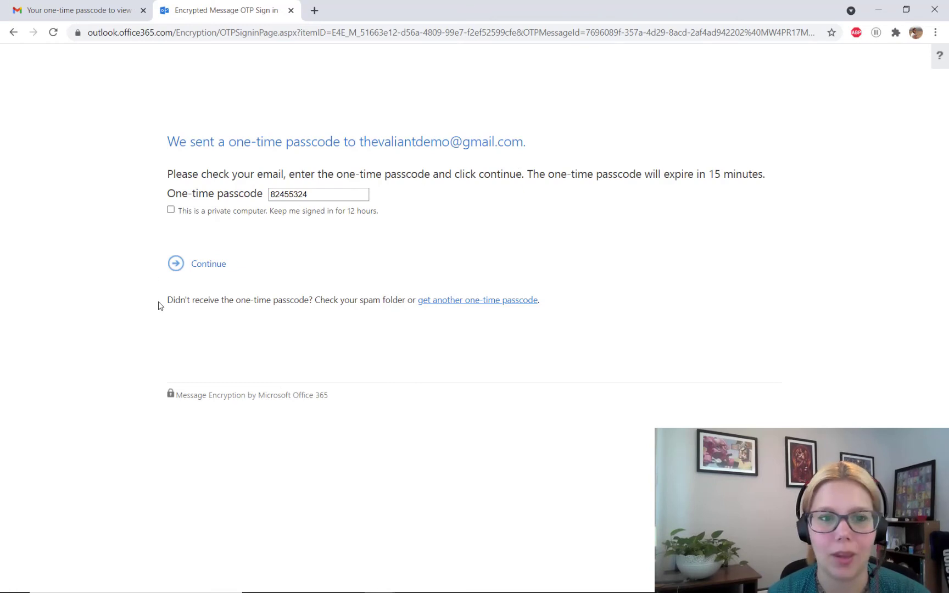
click(200, 265)
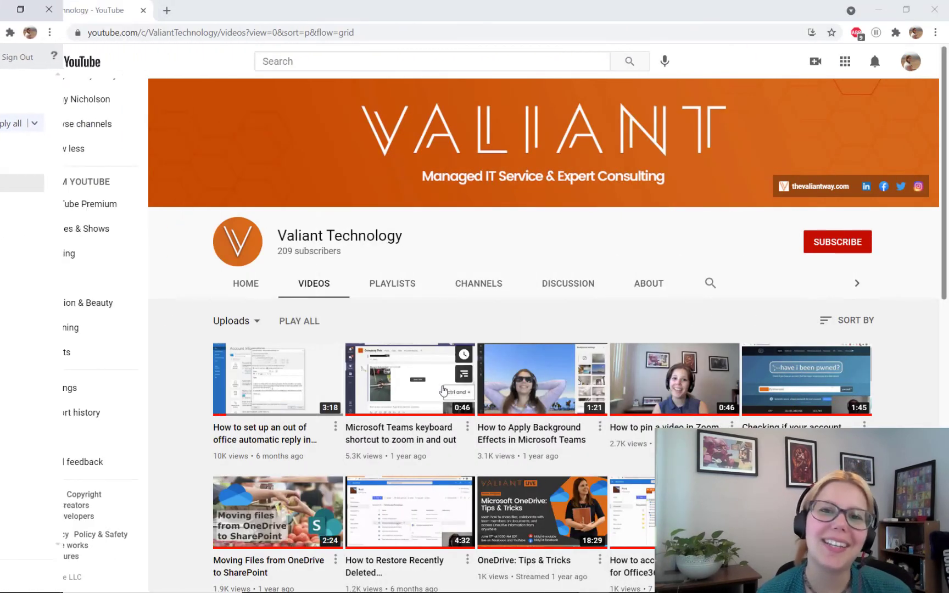
Subscribe to Valiant Technology with All notifications, then close YouTube and select the Knowledge Base address.
click(837, 241)
click(861, 242)
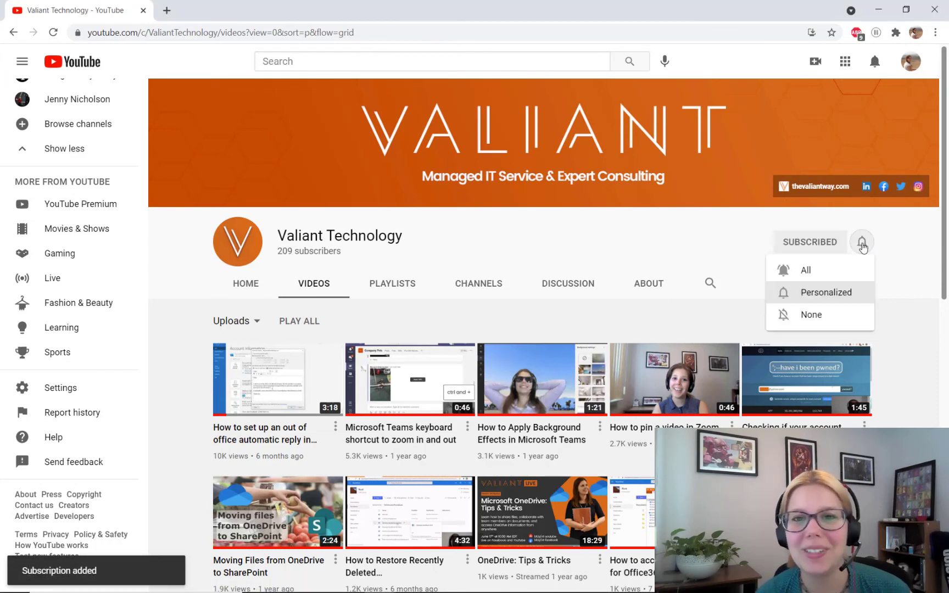
click(807, 270)
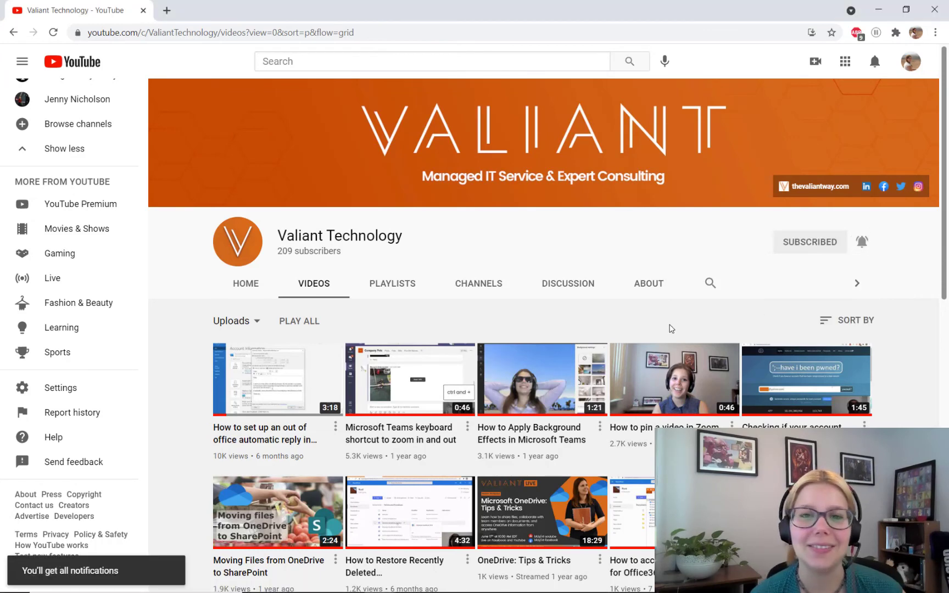
click(877, 10)
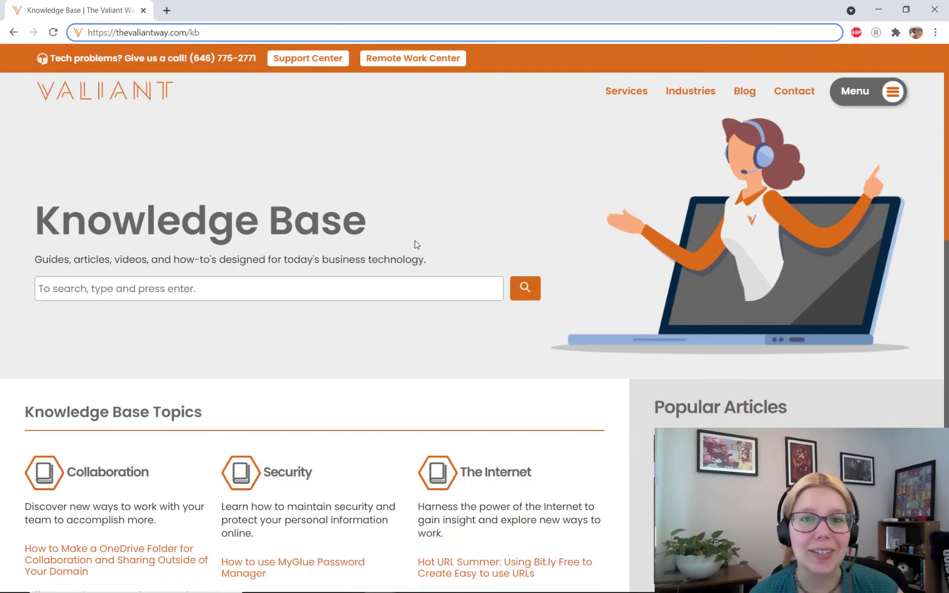
click(143, 32)
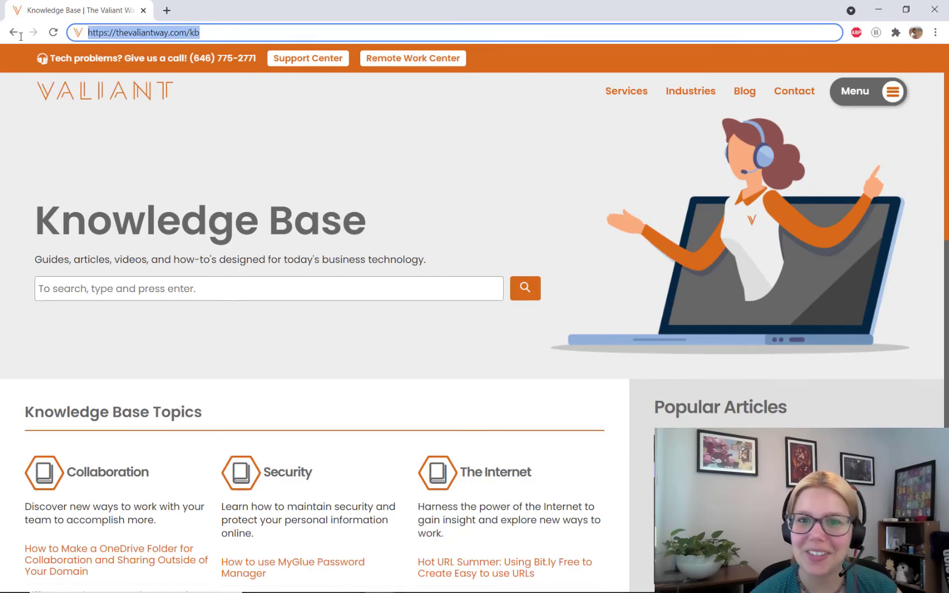